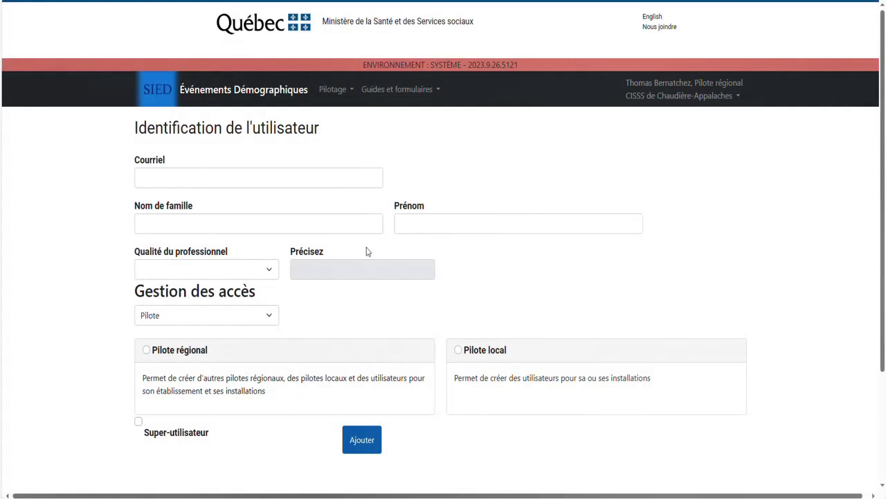
left_click(231, 181)
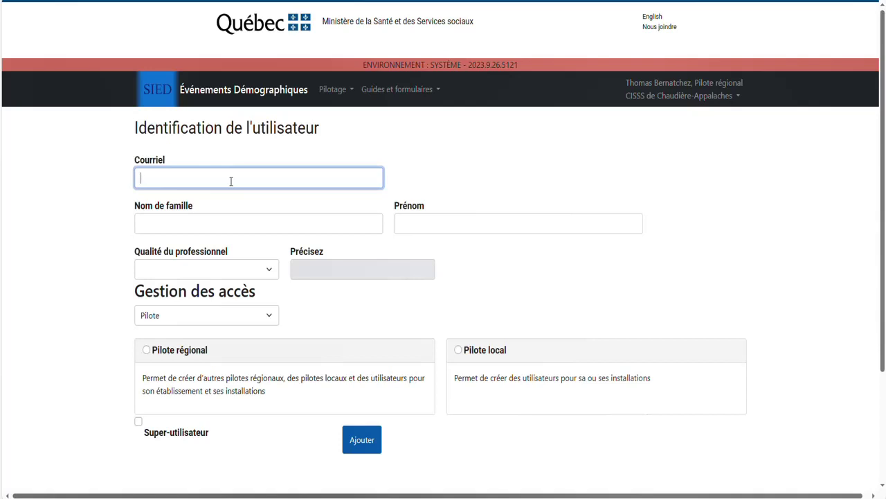
left_click(823, 188)
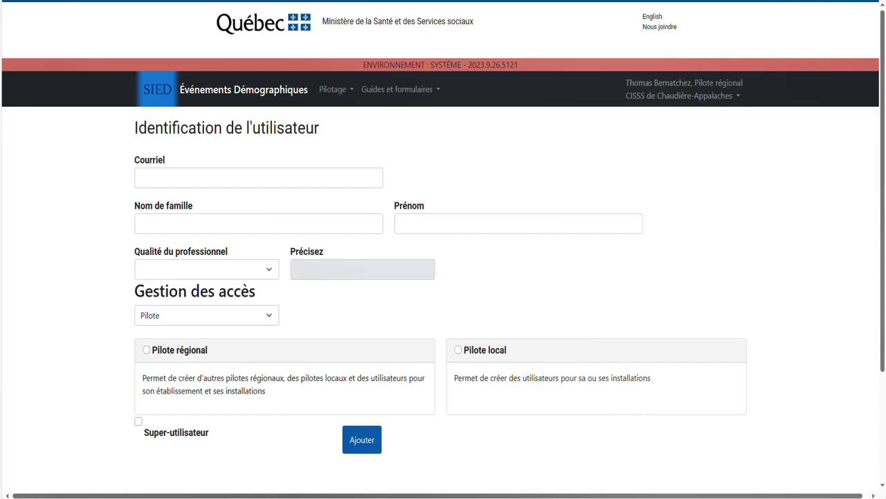
left_click(269, 225)
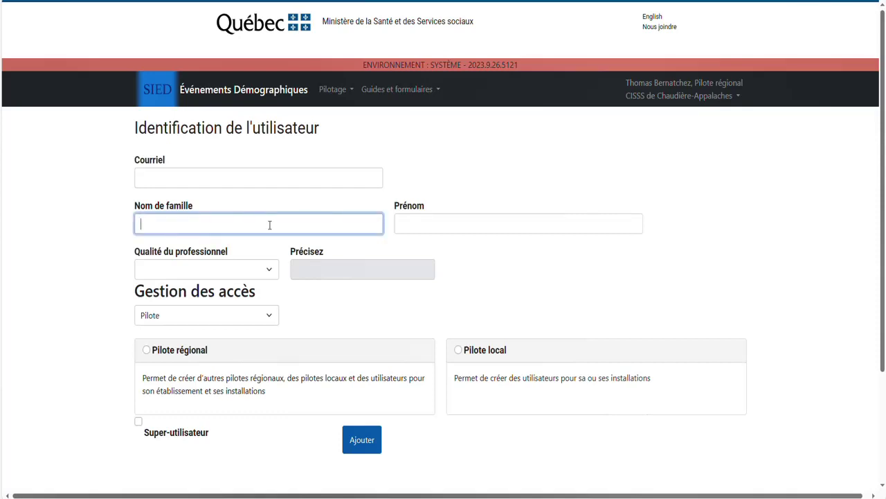
left_click(448, 227)
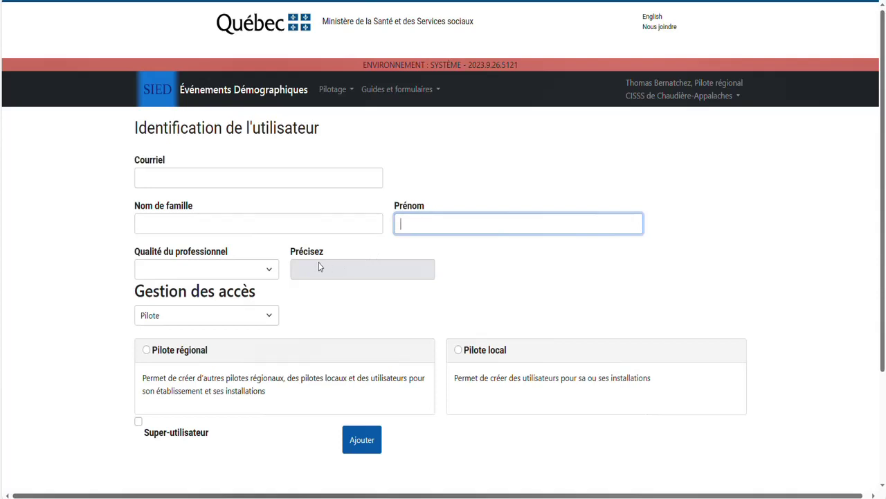
Set the user's Qualité du professionnel to Médecin.
left_click(269, 269)
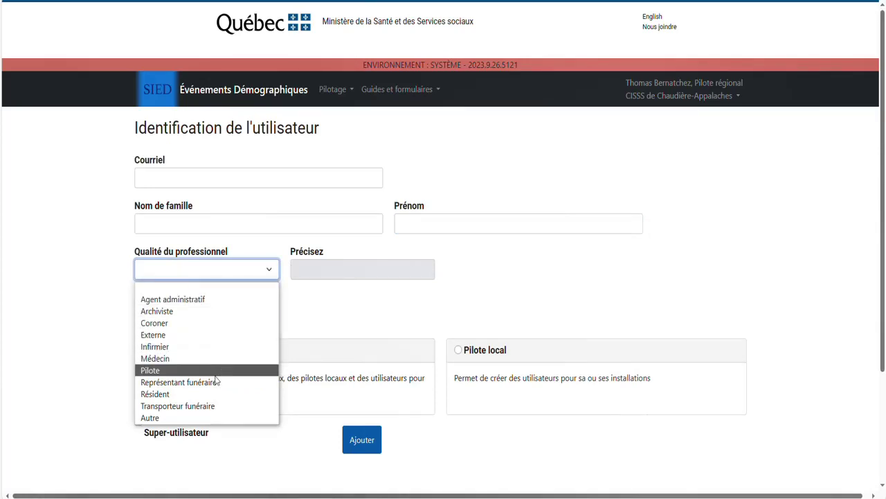
left_click(203, 418)
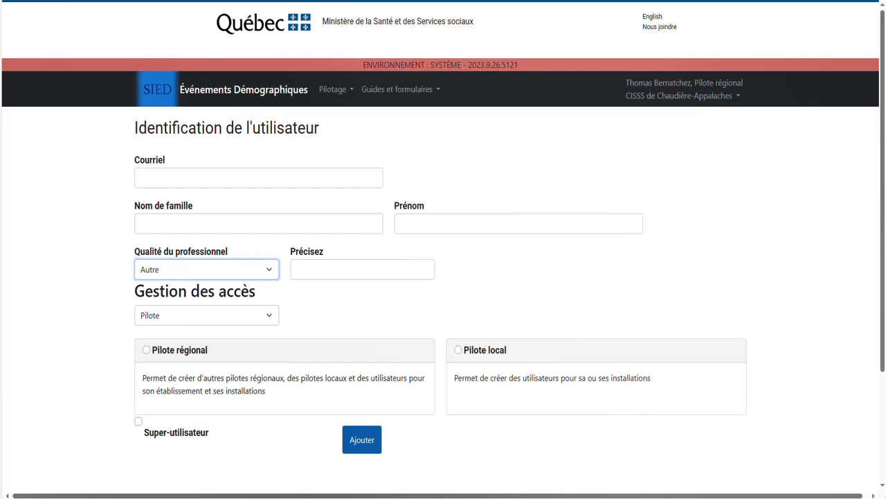
left_click(216, 275)
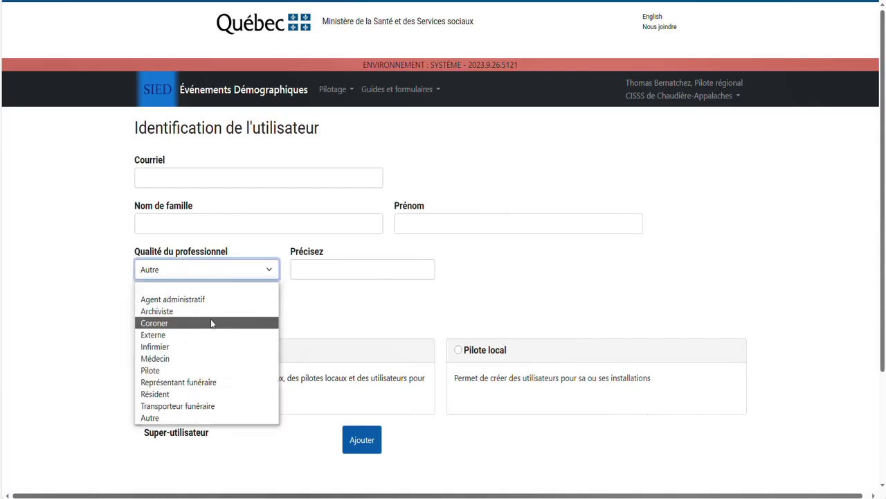
left_click(205, 358)
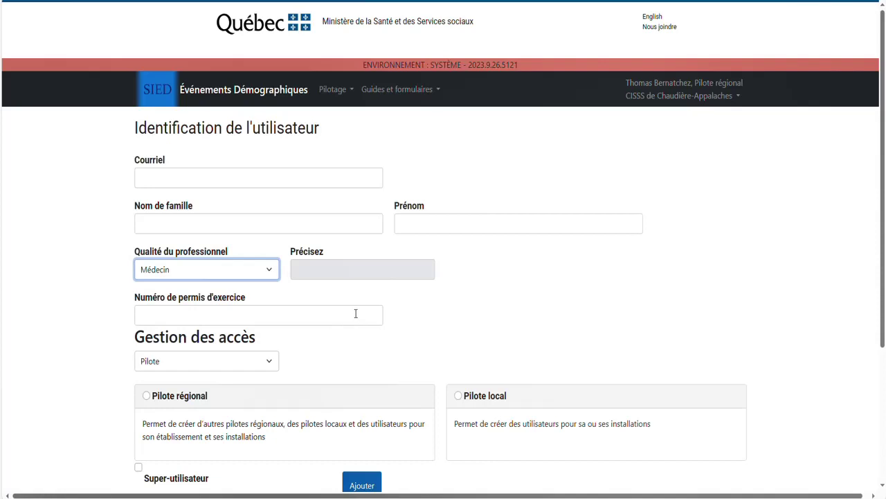
left_click(261, 275)
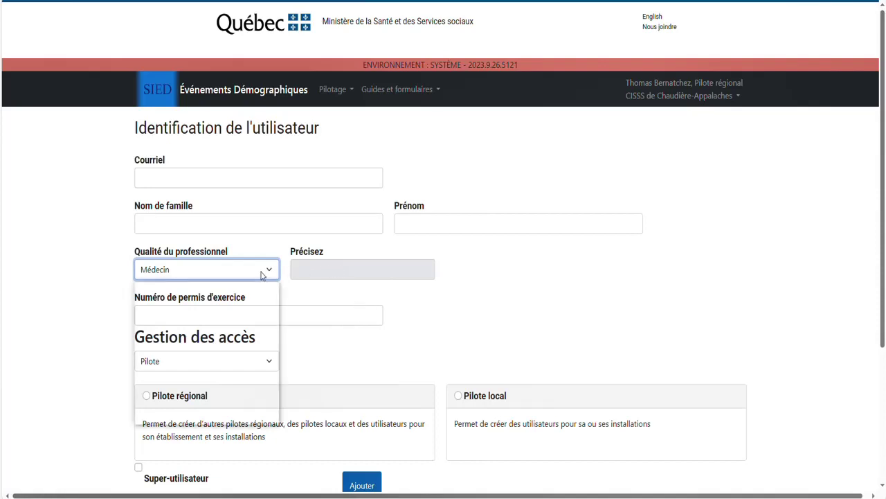
left_click(284, 320)
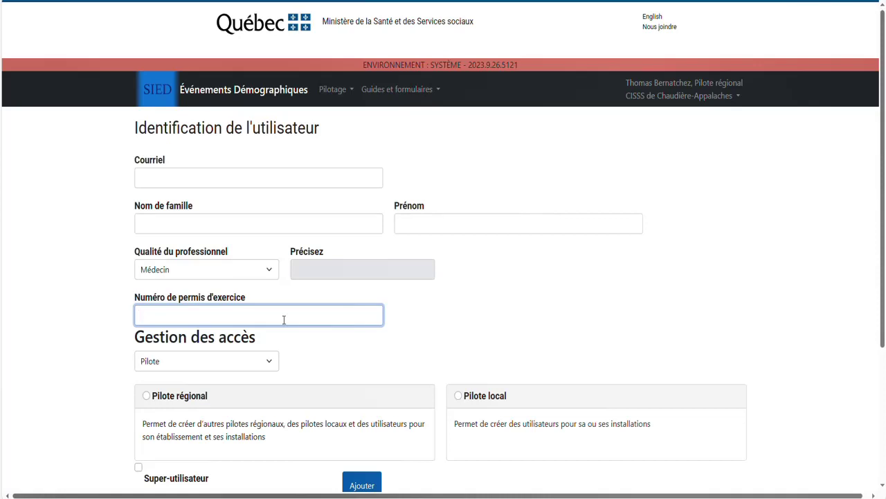
left_click(554, 313)
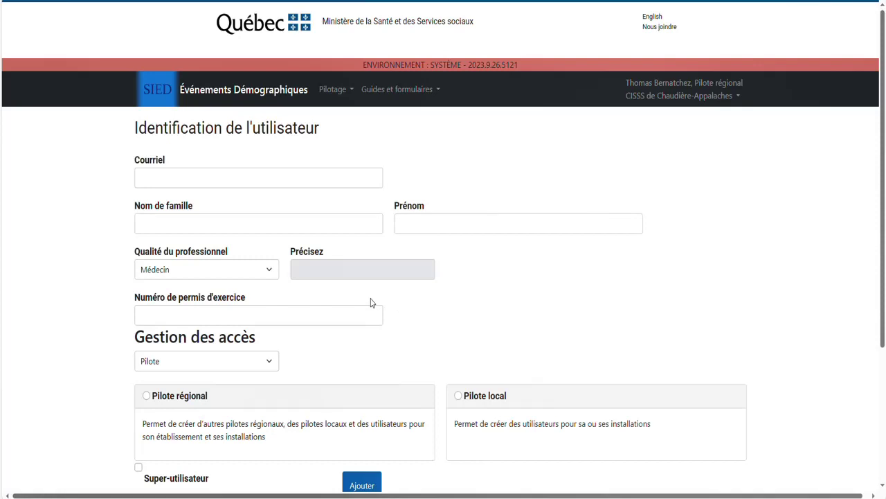
Set the access category under Gestion des accès to Personnel clinico-administratif.
left_click(224, 365)
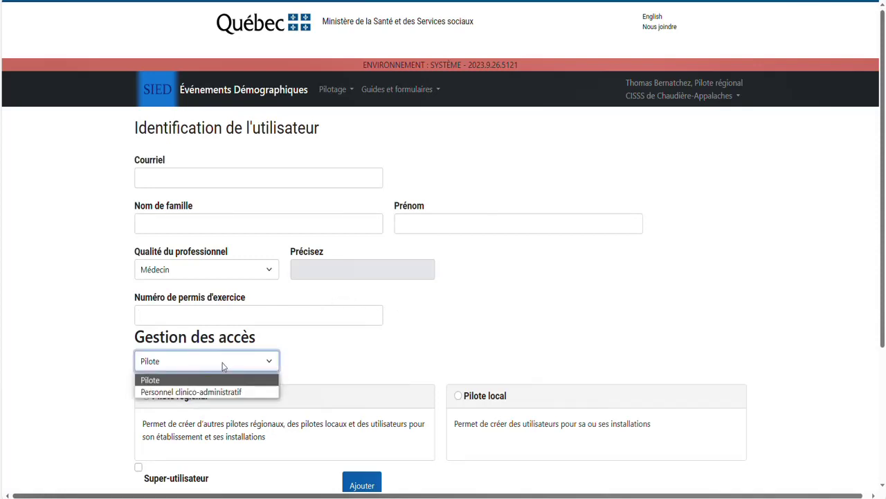
left_click(223, 364)
left_click(223, 366)
left_click(223, 366)
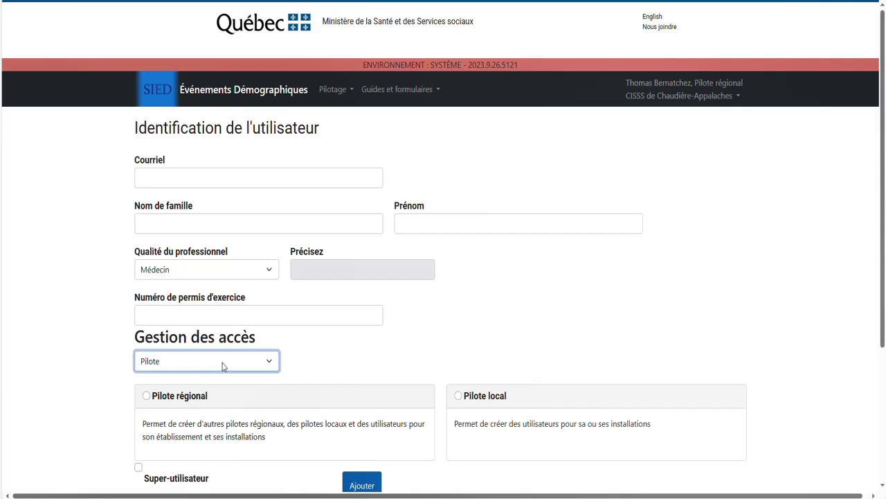
left_click(223, 366)
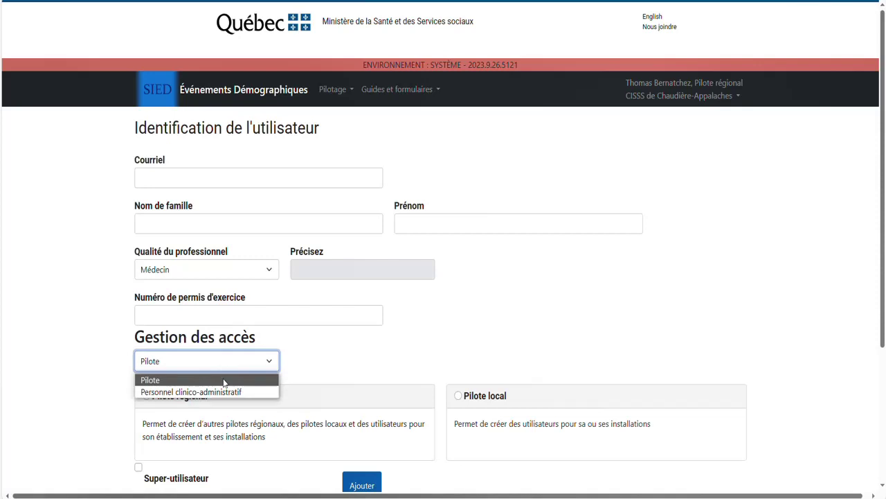
left_click(223, 391)
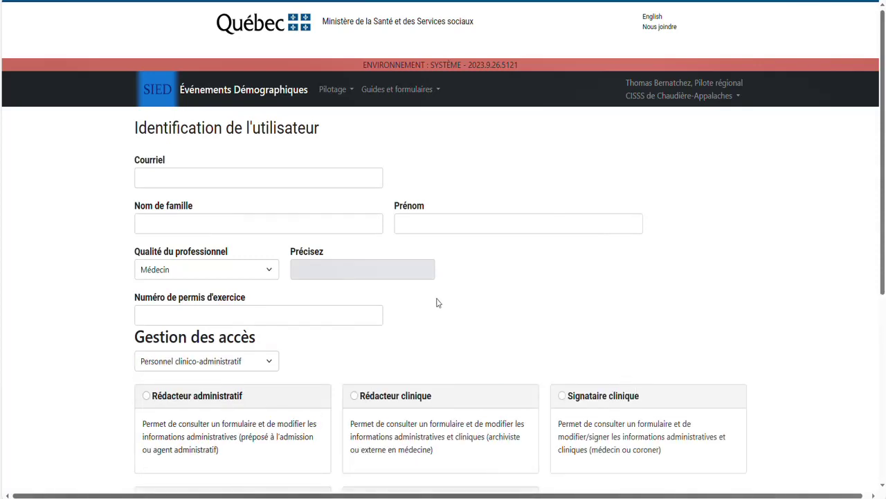
Add a Rédacteur clinique access for the installation Hôtel-Dieu de Lévis (INST) with the Super-utilisateur option enabled.
scroll(437, 301, "down", 1)
scroll(433, 316, "down", 1)
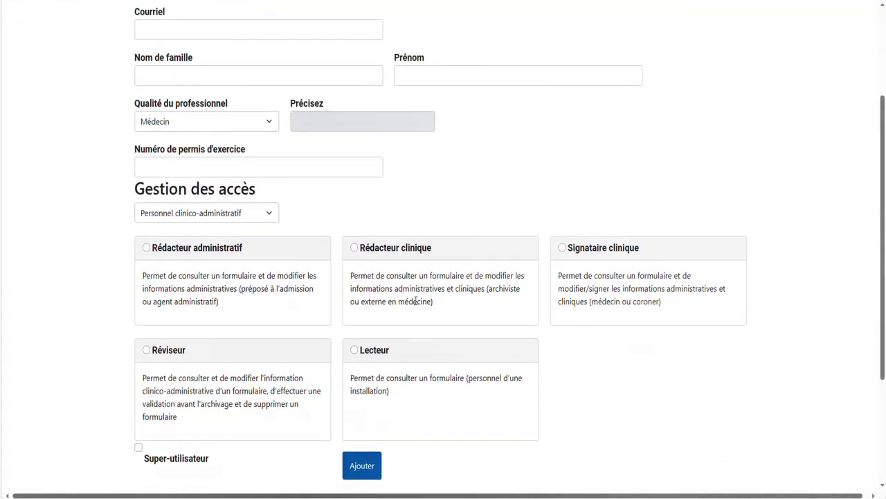
left_click(356, 250)
scroll(362, 262, "down", 2)
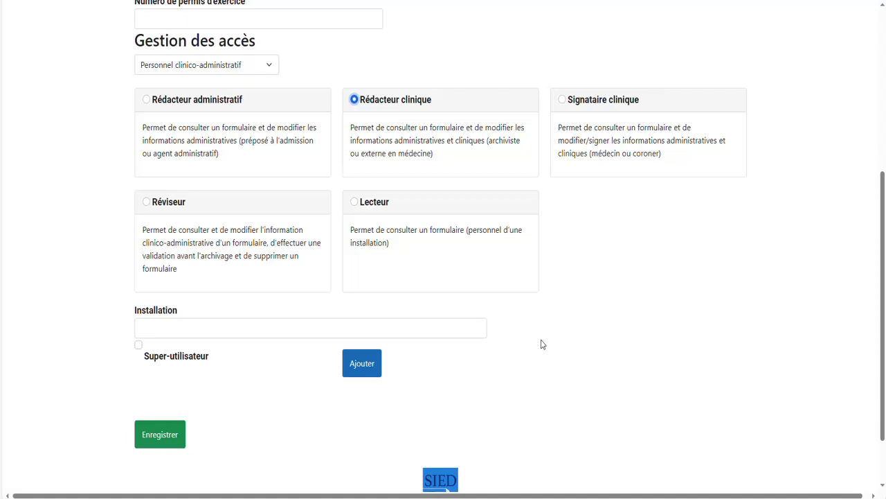
left_click(428, 334)
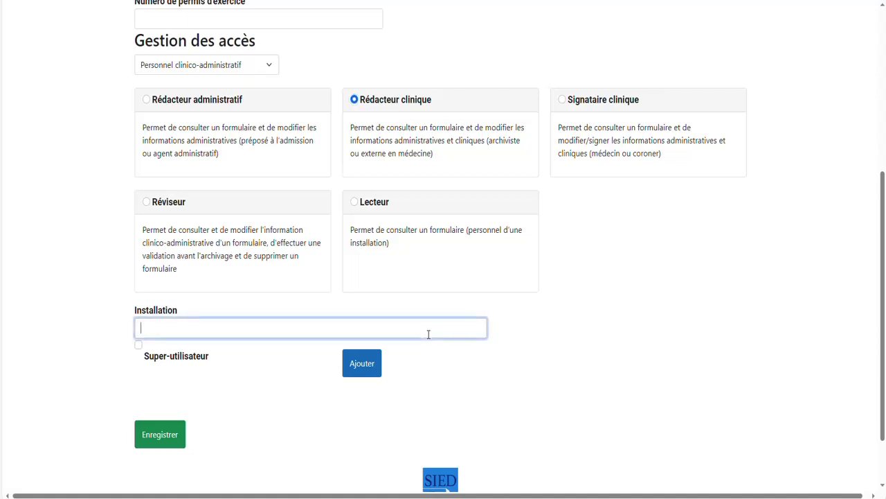
type("hot")
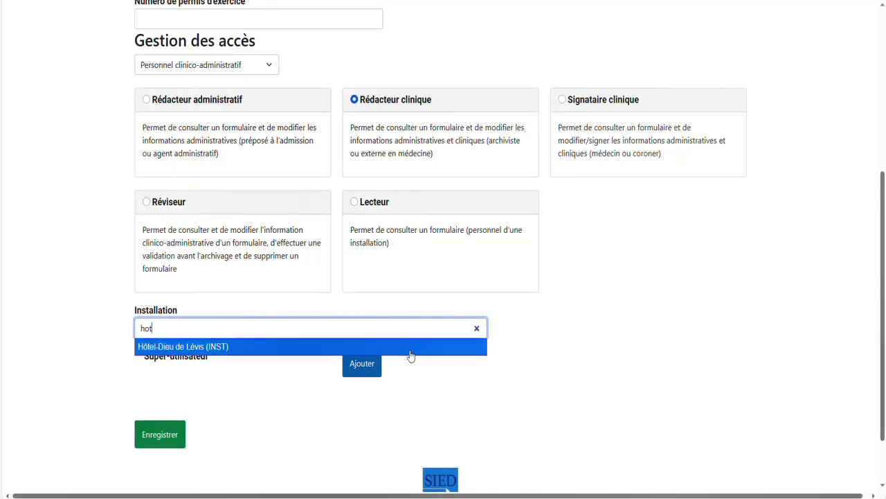
left_click(410, 352)
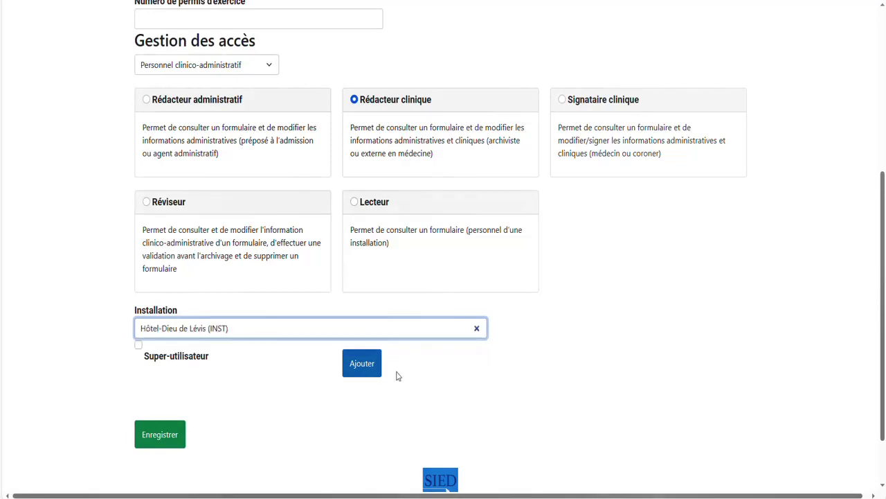
left_click(140, 345)
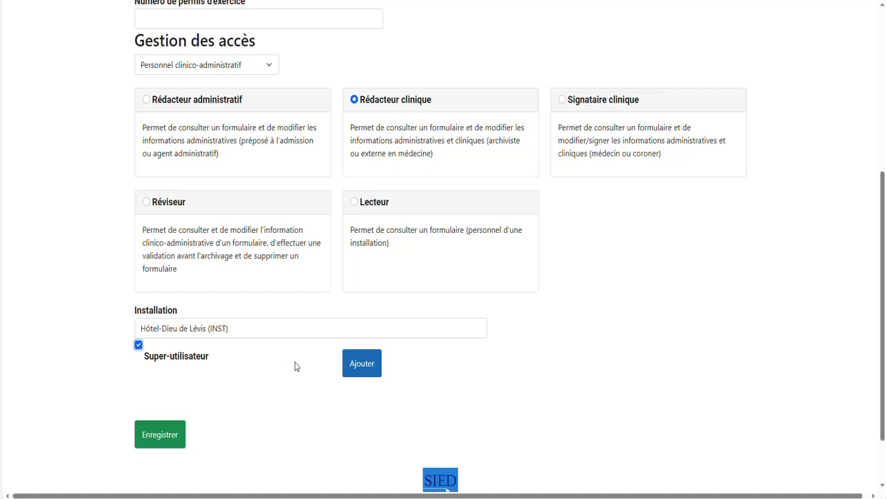
left_click(361, 375)
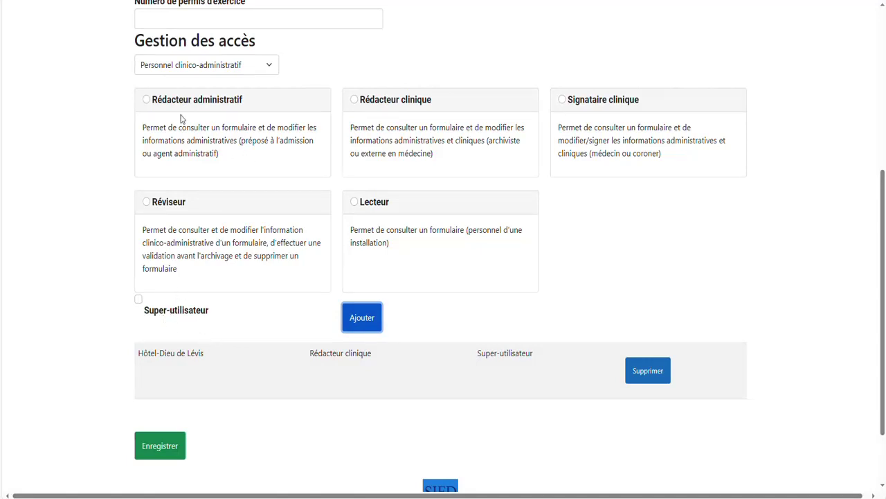
Add a second Rédacteur clinique access for the installation Hôpital de Thetford (INST), without Super-utilisateur, and save the user.
left_click(353, 100)
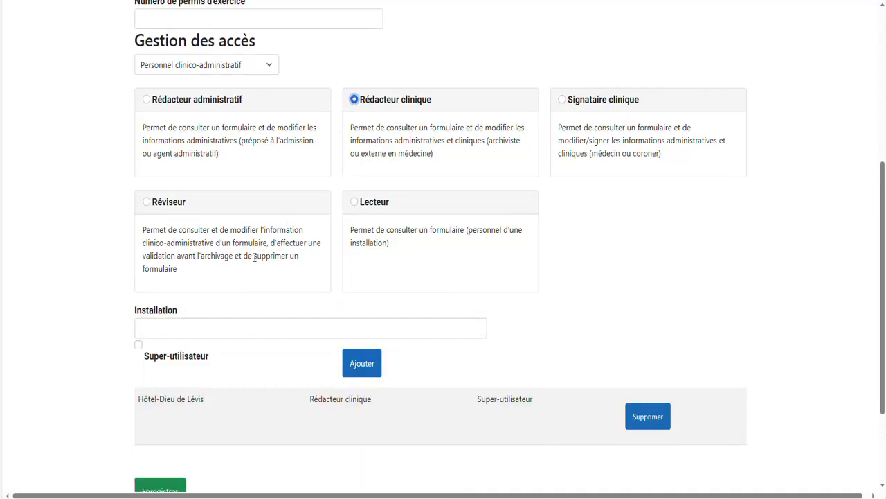
left_click(239, 330)
type("thet")
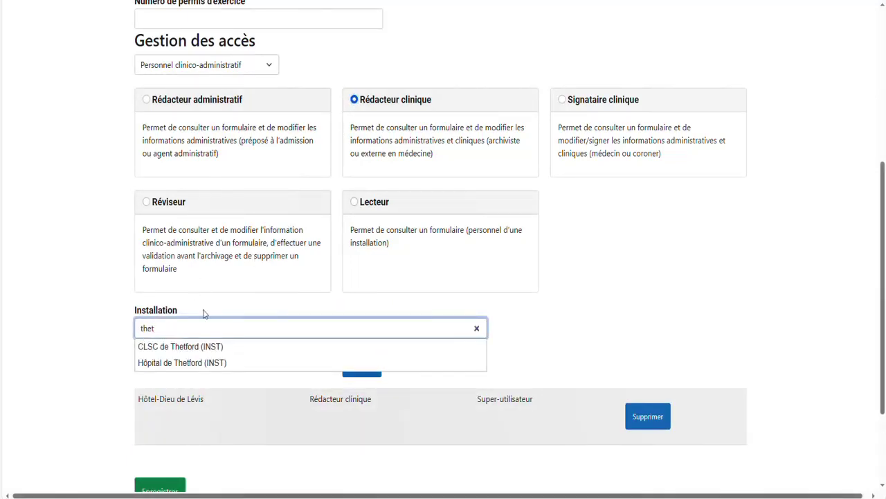
left_click(220, 367)
left_click(353, 370)
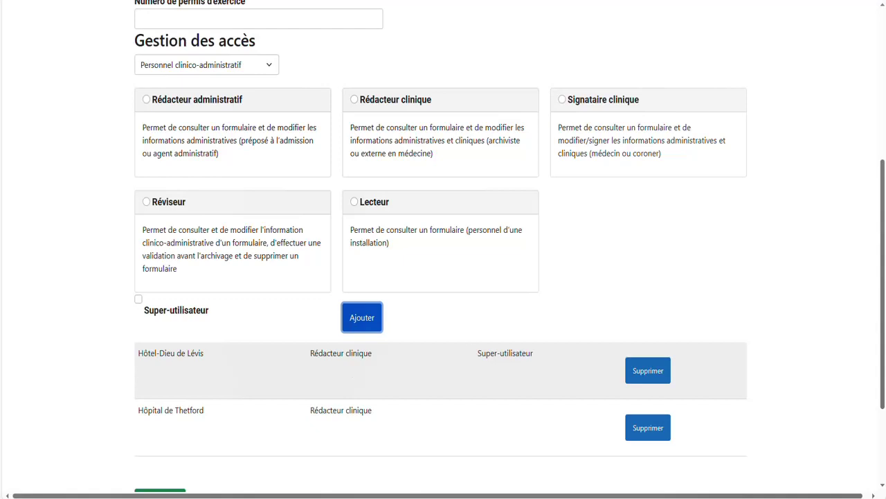
scroll(156, 353, "down", 2)
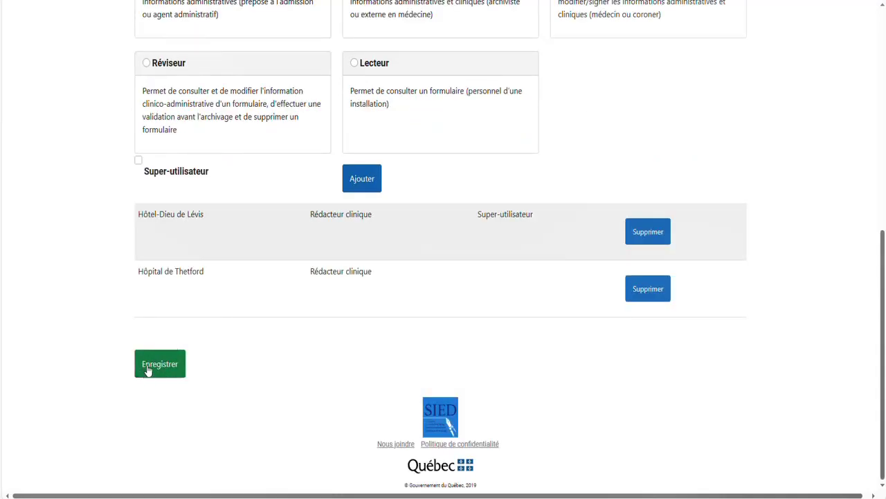
left_click(145, 369)
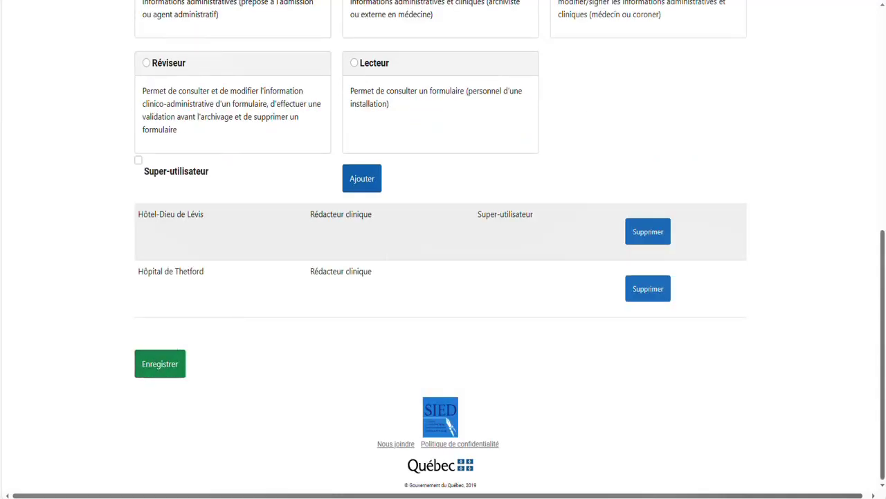